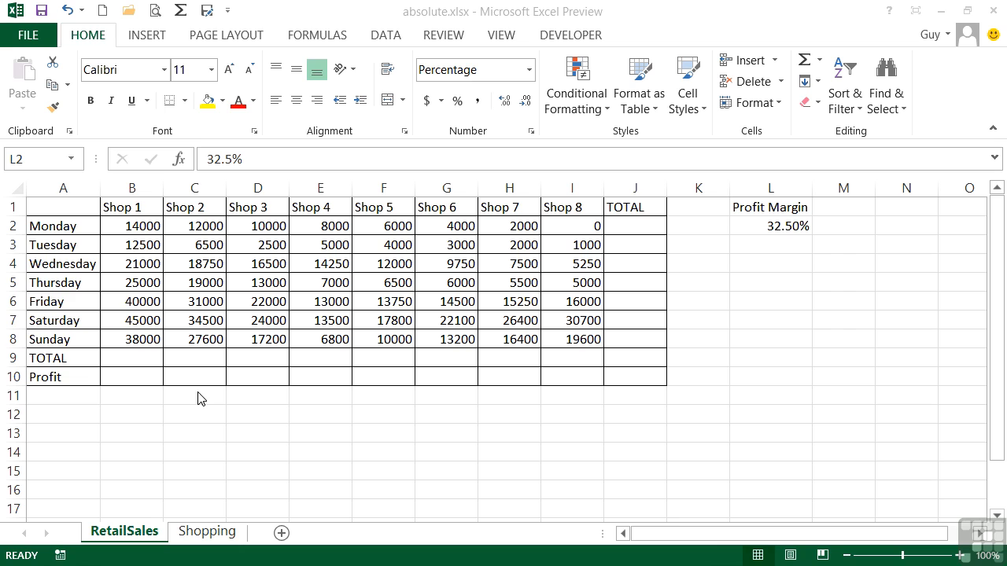
- Sum the daily sales in B2:J9 to fill the TOTAL row and TOTAL column for all eight shops
{"action": "left_click", "coordinate": [143, 358]}
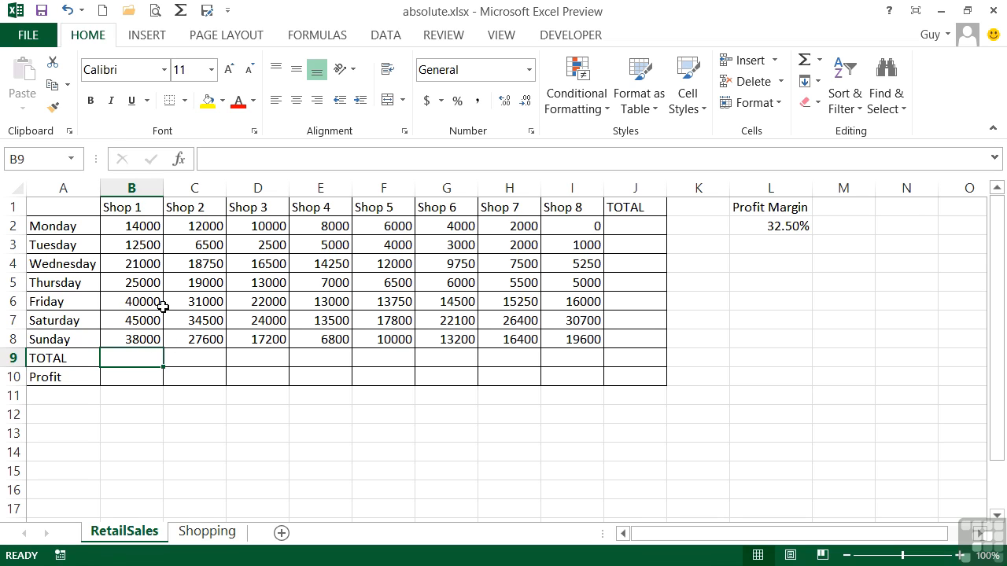
{"action": "left_click_drag", "start_coordinate": [143, 225], "coordinate": [614, 358]}
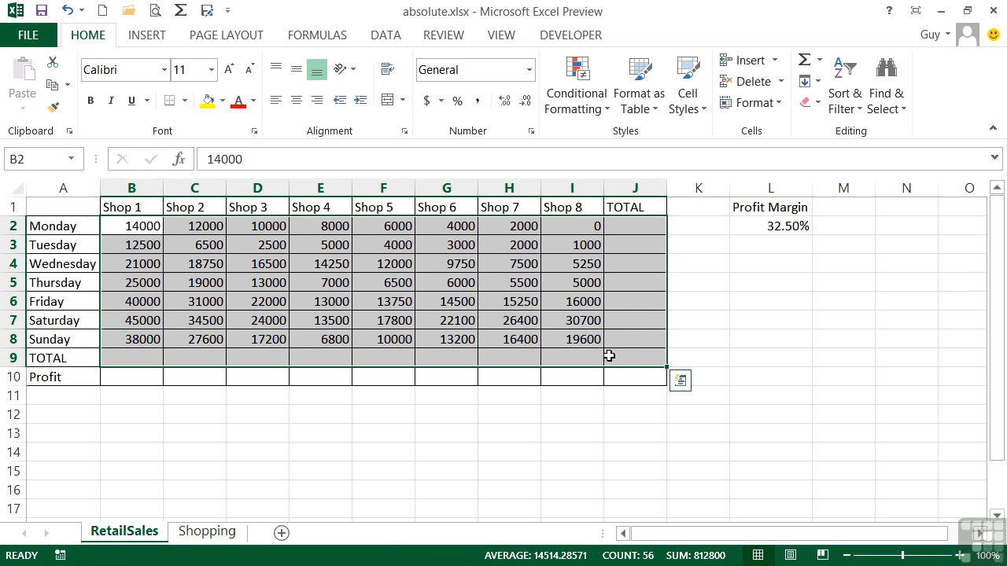
{"action": "left_click", "coordinate": [803, 63]}
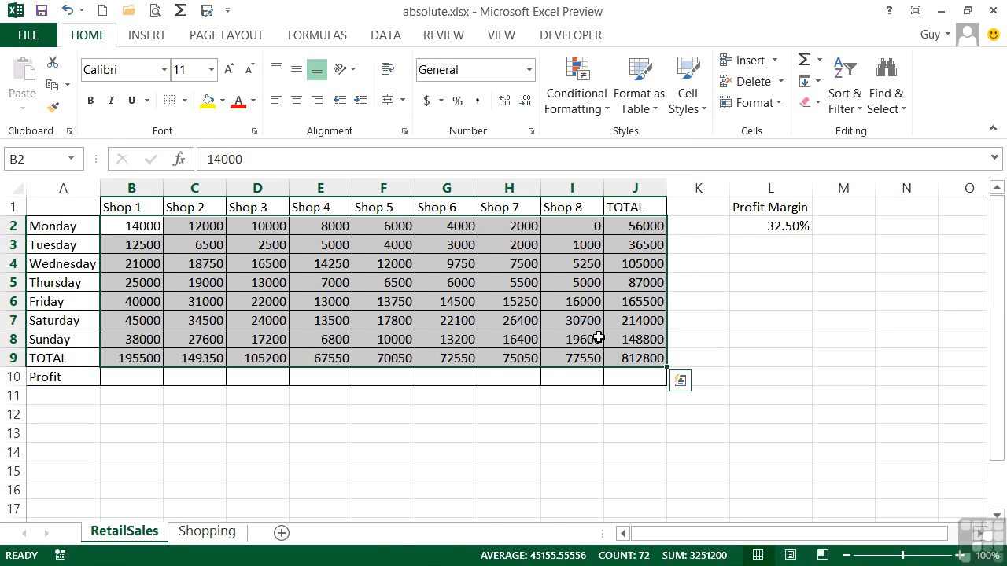
- Calculate Shop 1's profit in B10 with =B9*L2, multiplying its total by the profit margin
{"action": "left_click", "coordinate": [136, 379]}
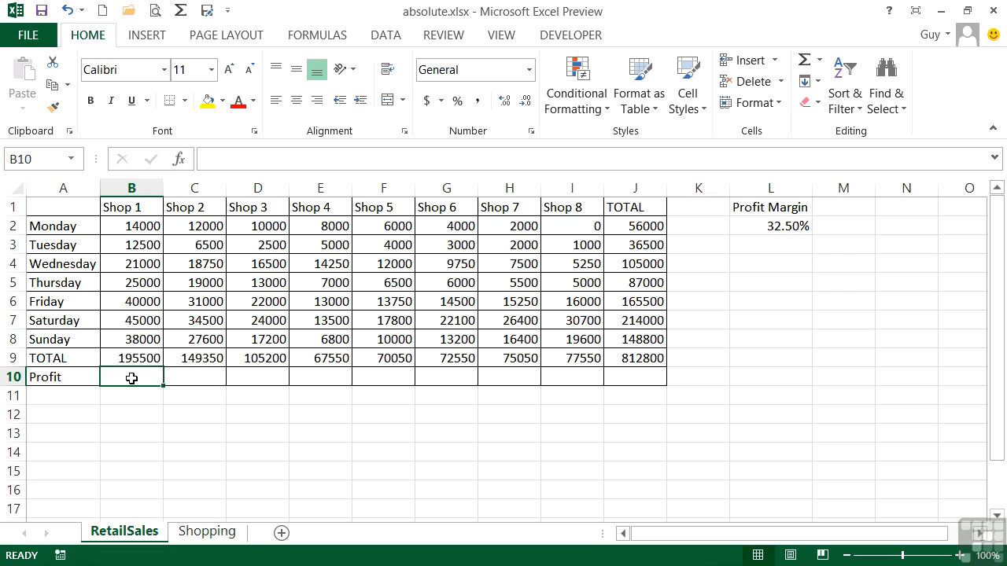
{"action": "type", "text": "="}
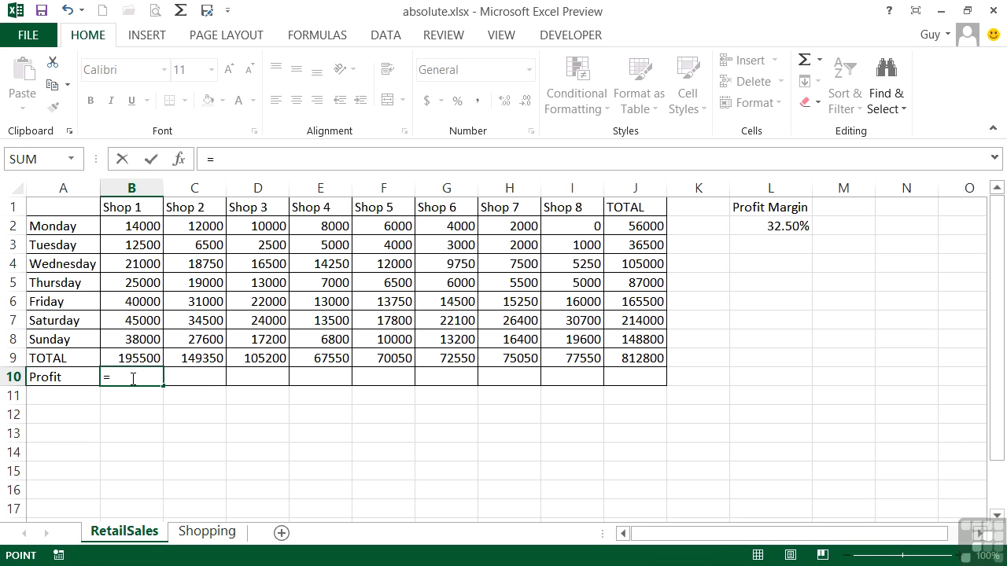
{"action": "key", "text": "Up"}
{"action": "type", "text": "*"}
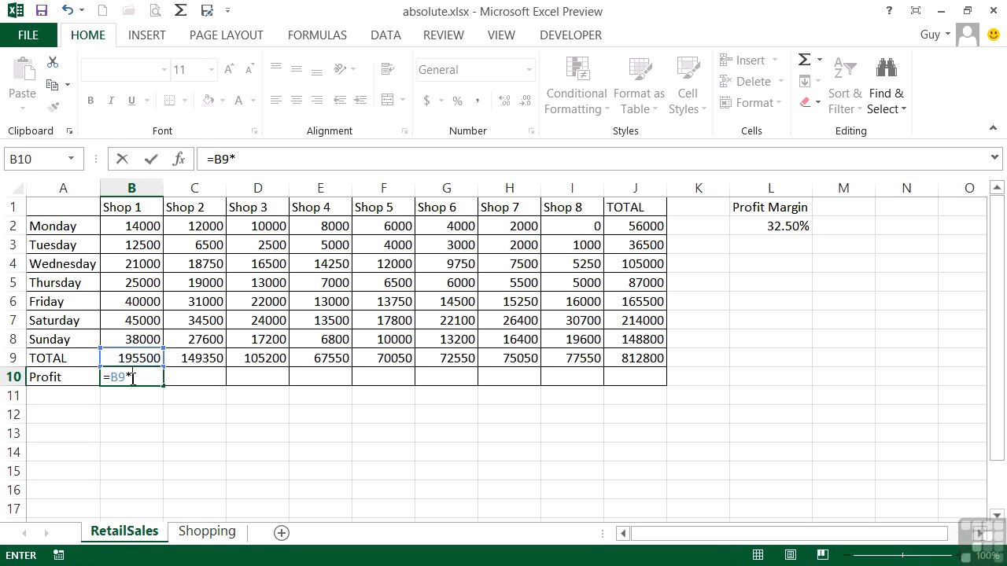
{"action": "left_click", "coordinate": [790, 229]}
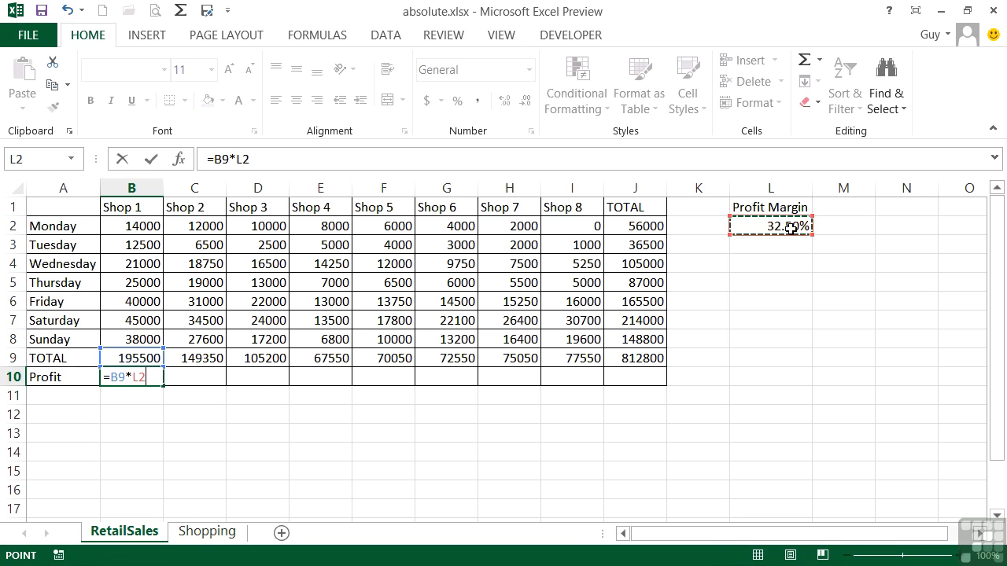
{"action": "key", "text": "Return"}
{"action": "key", "text": "Up"}
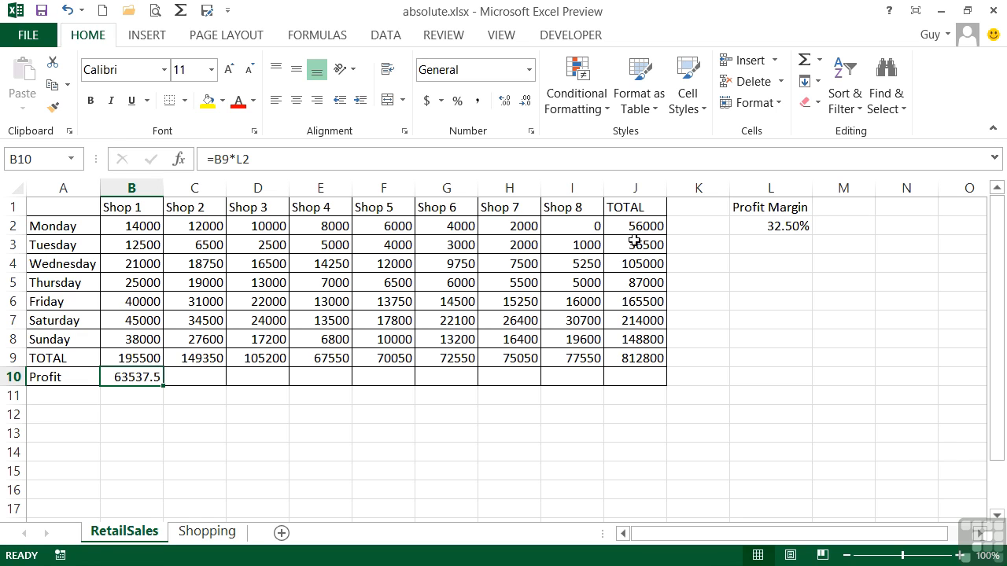
- Fill the relative profit formula from B10 across the Profit row to J10
{"action": "left_click", "coordinate": [189, 378]}
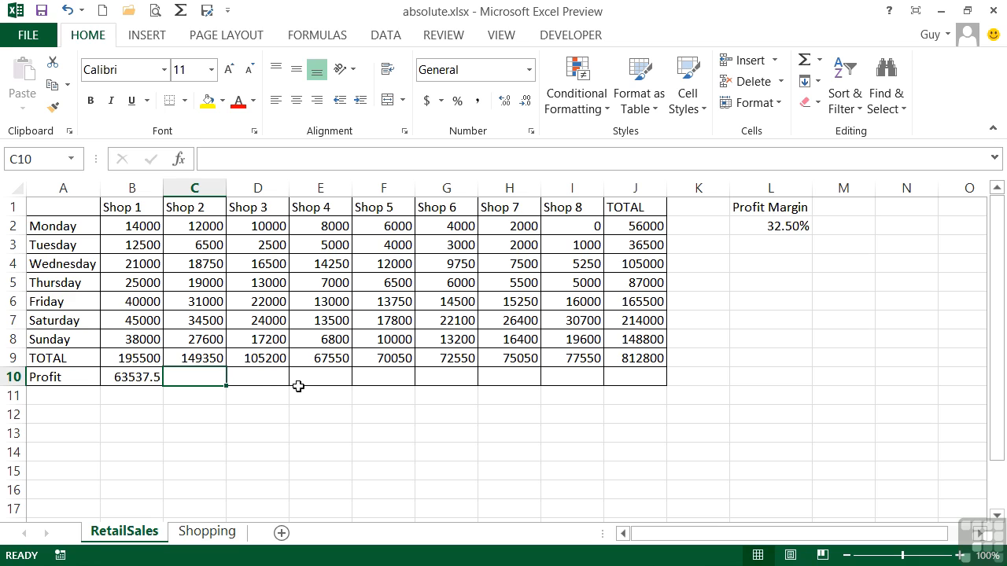
{"action": "left_click", "coordinate": [143, 378]}
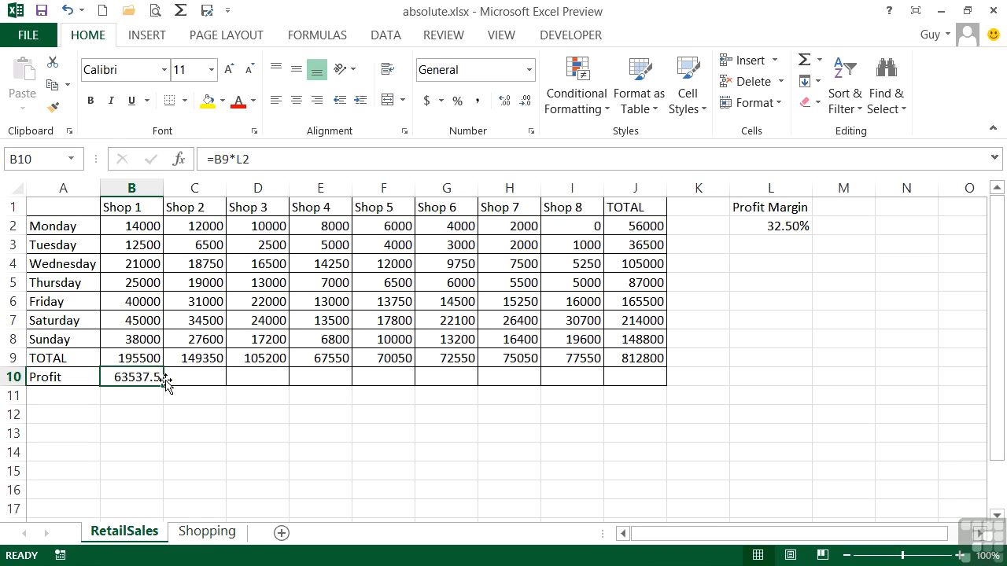
{"action": "left_click_drag", "start_coordinate": [163, 386], "coordinate": [651, 378]}
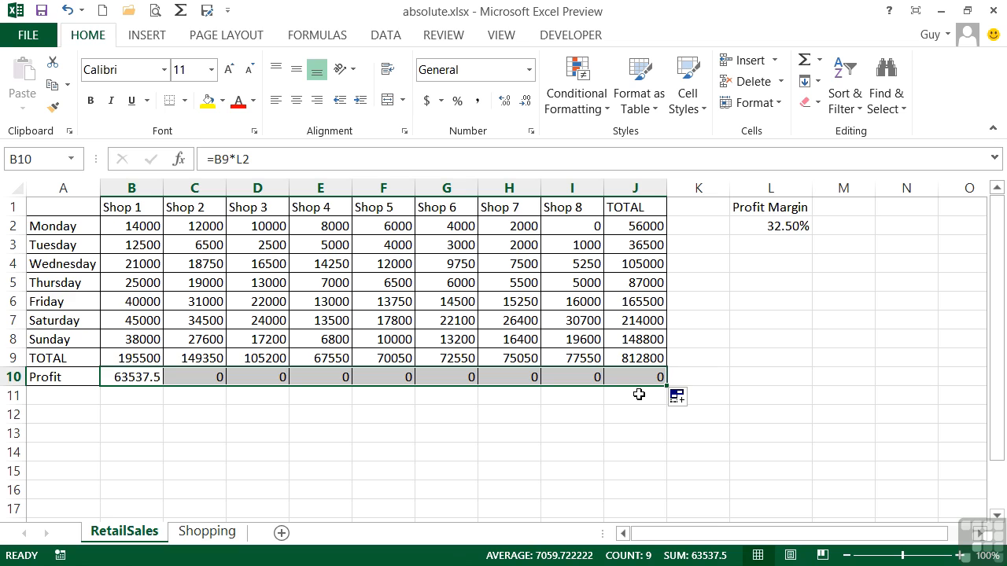
- Inspect the copied profit formulas in D10 and J10 to see which cells they reference
{"action": "left_click", "coordinate": [267, 377]}
{"action": "double_click", "coordinate": [268, 377]}
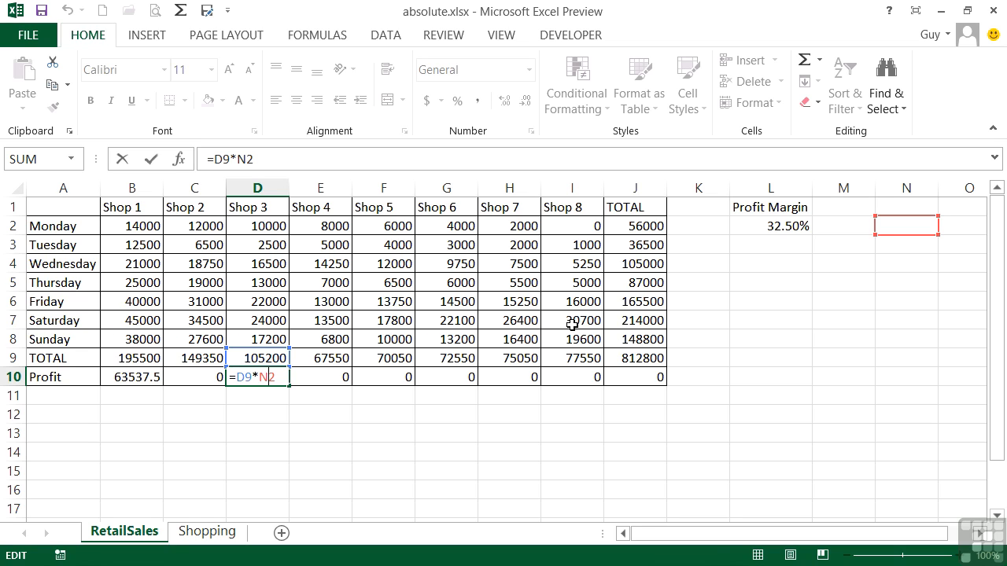
{"action": "left_click", "coordinate": [657, 377]}
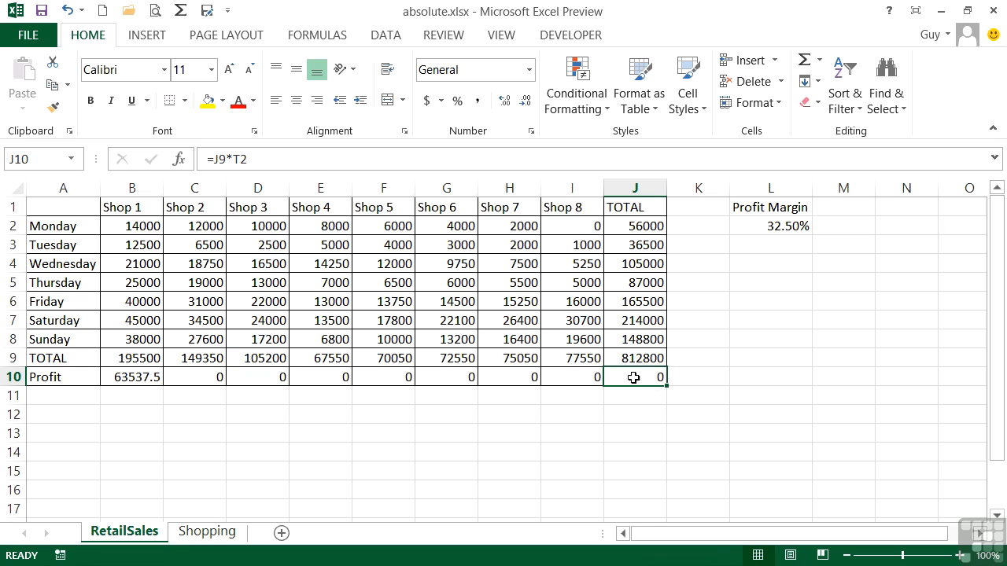
{"action": "double_click", "coordinate": [633, 378]}
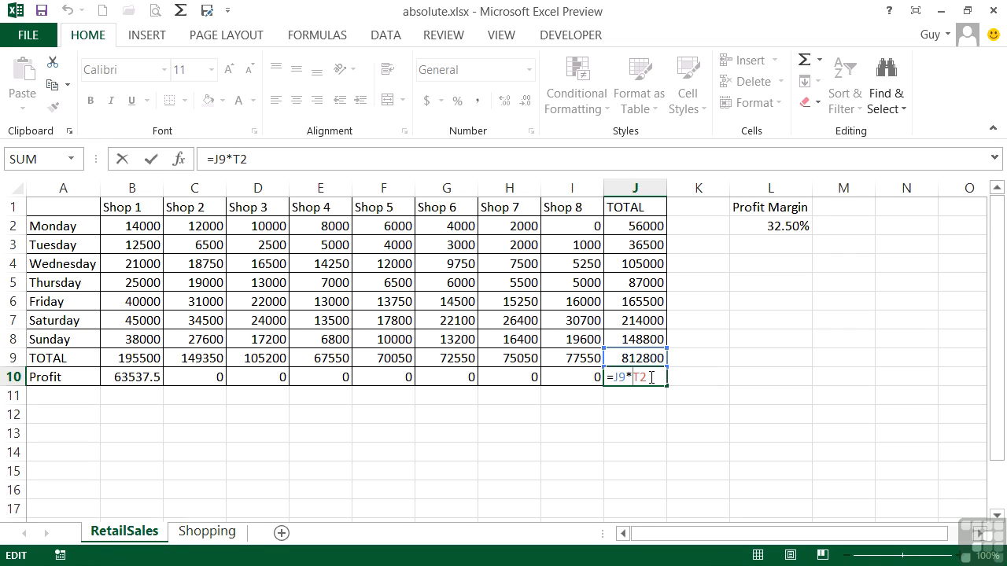
{"action": "key", "text": "ctrl+Return"}
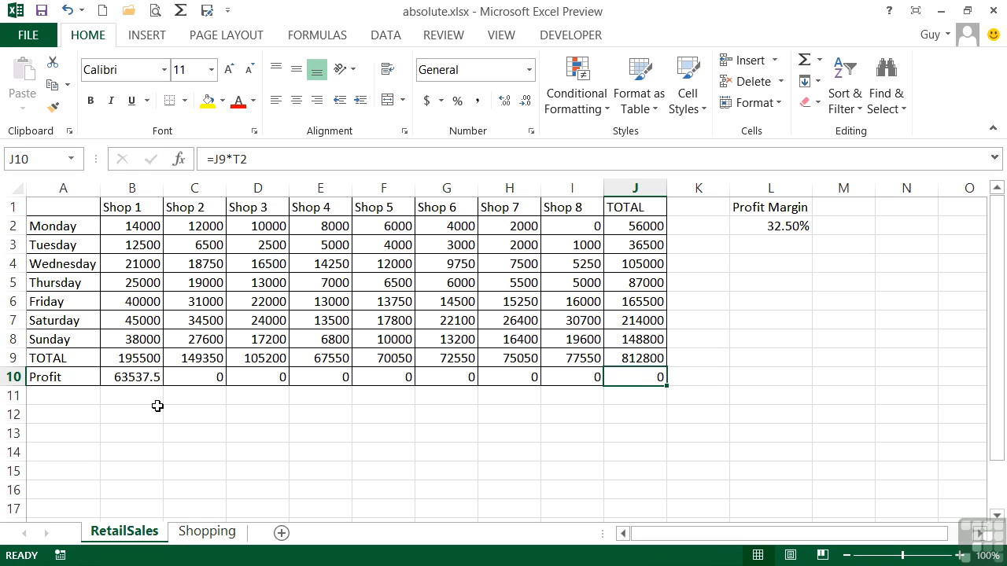
- Make the profit margin reference in B10 absolute, giving =B9*$L$2, and fill the formula across to J10
{"action": "left_click", "coordinate": [139, 377]}
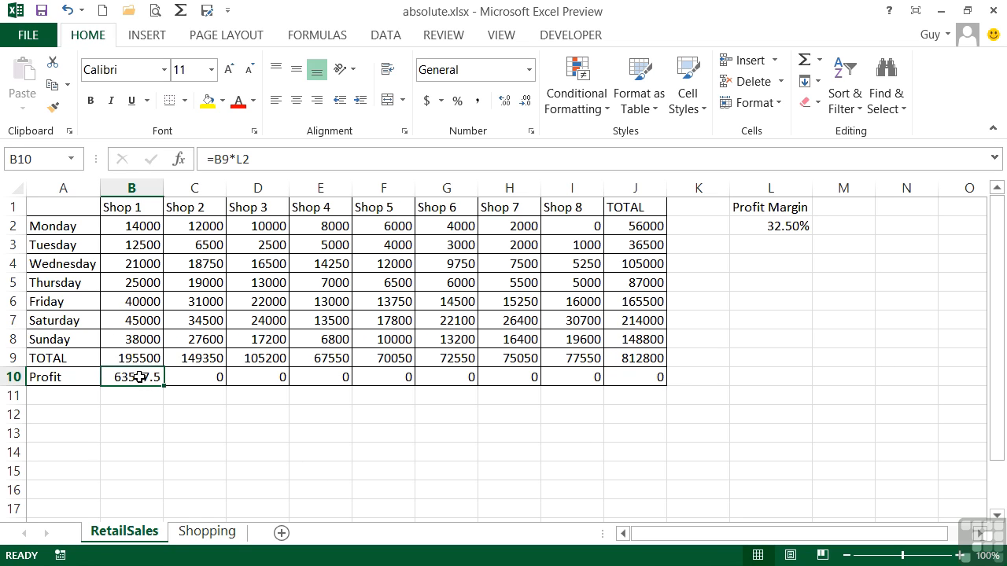
{"action": "key", "text": "F2"}
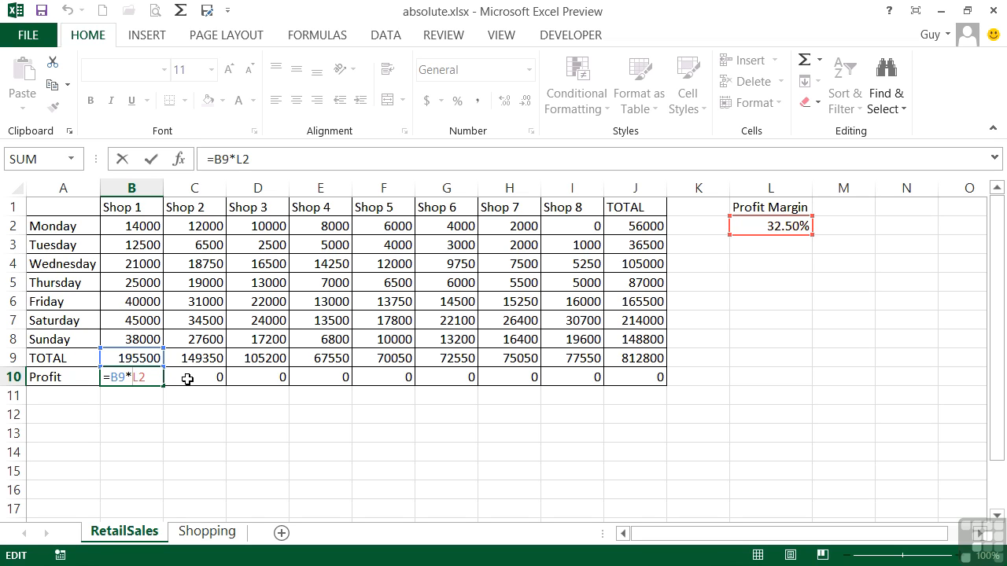
{"action": "type", "text": "$L$"}
{"action": "key", "text": "Return"}
{"action": "key", "text": "Up"}
{"action": "left_click_drag", "start_coordinate": [166, 389], "coordinate": [650, 382]}
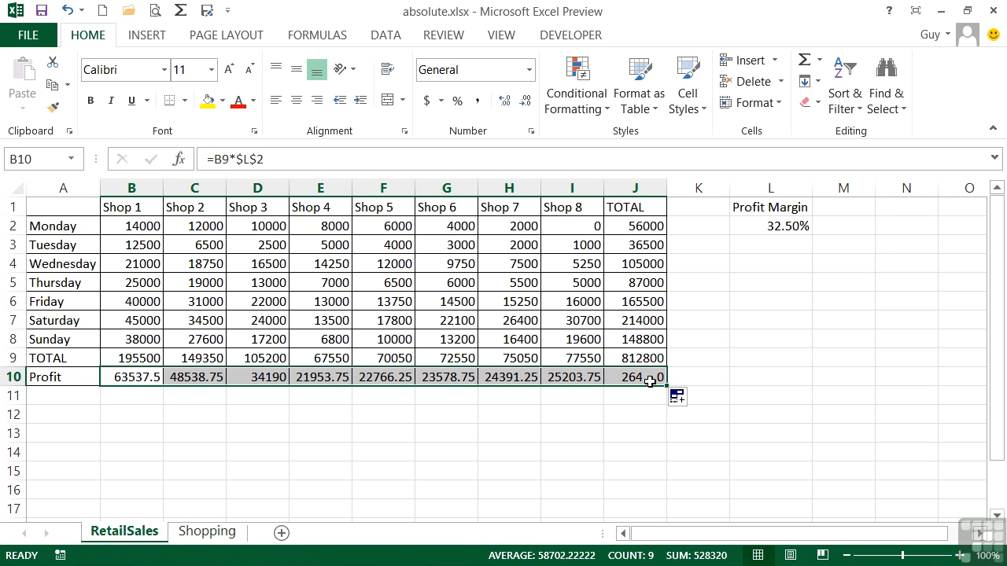
- Remove and re-enter the dollar signs of the $L$2 reference in Shop 8's profit formula in I10
{"action": "left_click", "coordinate": [574, 380]}
{"action": "double_click", "coordinate": [575, 379]}
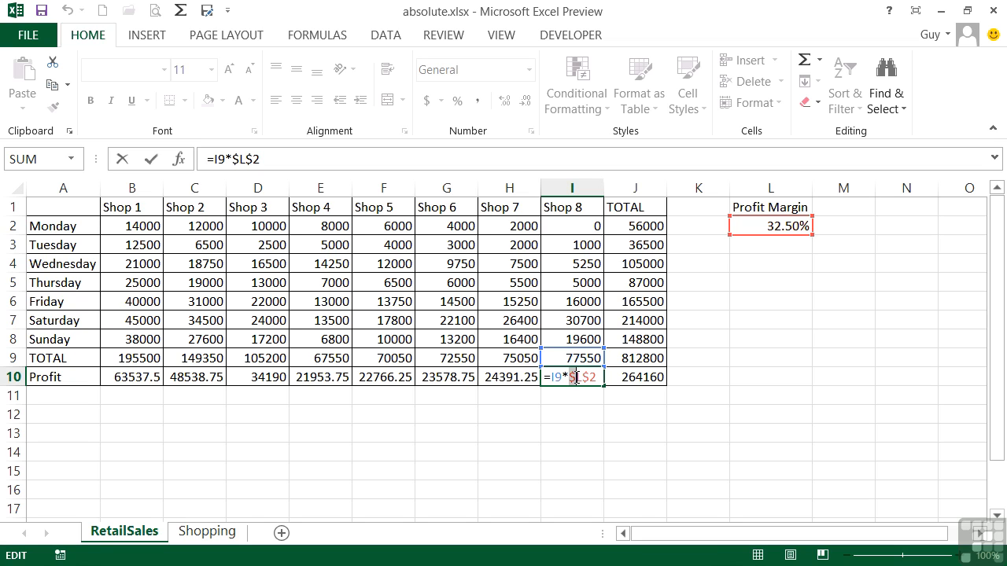
{"action": "key", "text": "Delete"}
{"action": "type", "text": "$"}
{"action": "key", "text": "Delete"}
{"action": "type", "text": "$"}
{"action": "key", "text": "ctrl+Return"}
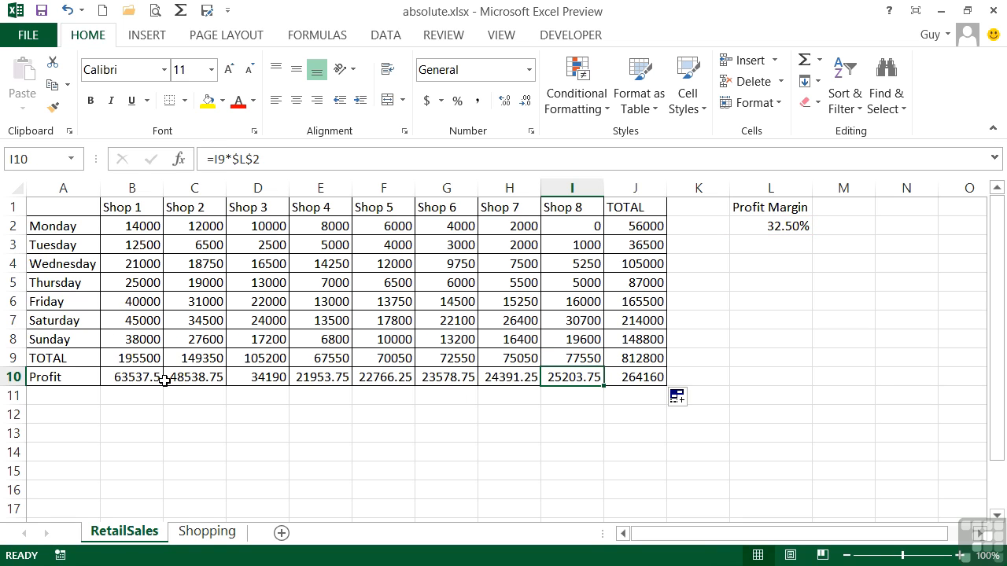
- Cycle the margin reference in B10 through its absolute, mixed and relative forms, finishing on $L$2, and refill the formula across to J10
{"action": "double_click", "coordinate": [121, 379]}
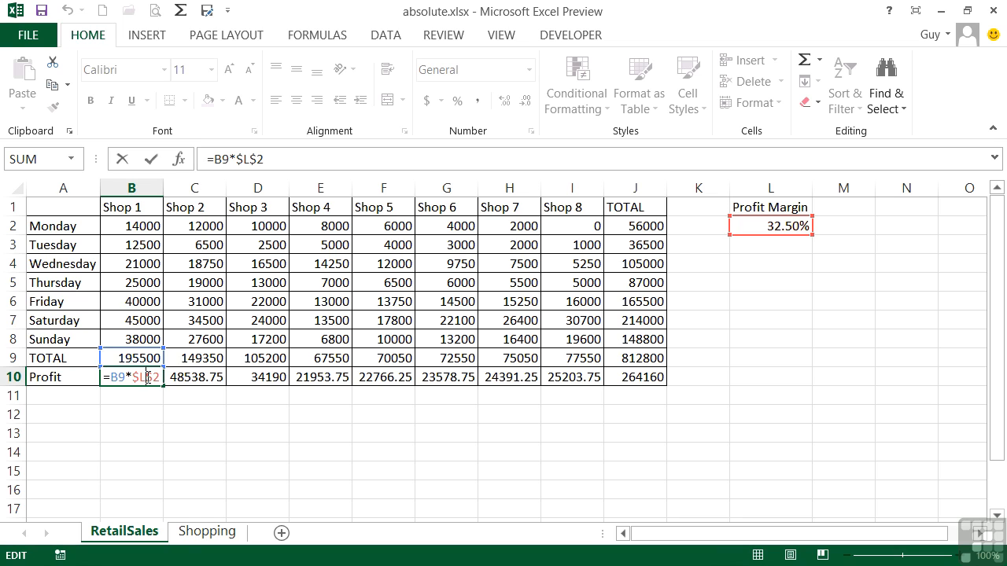
{"action": "key", "text": "F4"}
{"action": "key", "text": "F4"}
{"action": "key", "text": "F4"}
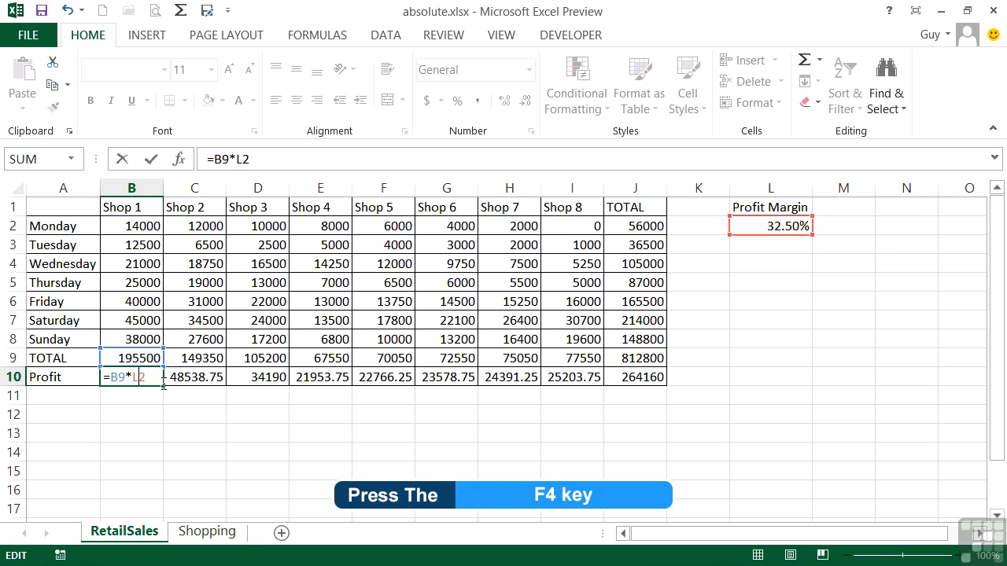
{"action": "key", "text": "F4"}
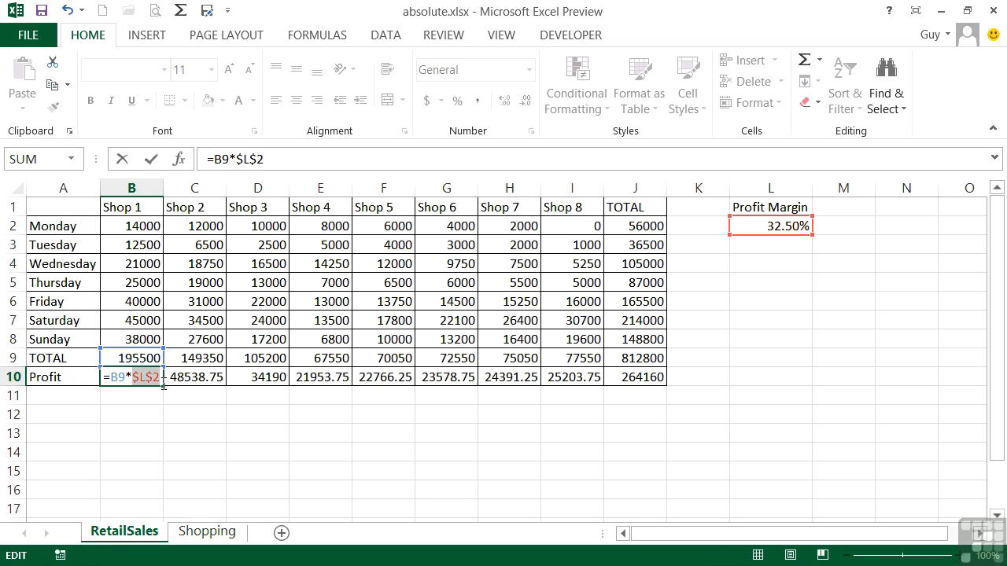
{"action": "key", "text": "F4"}
{"action": "key", "text": "F4"}
{"action": "key", "text": "F4"}
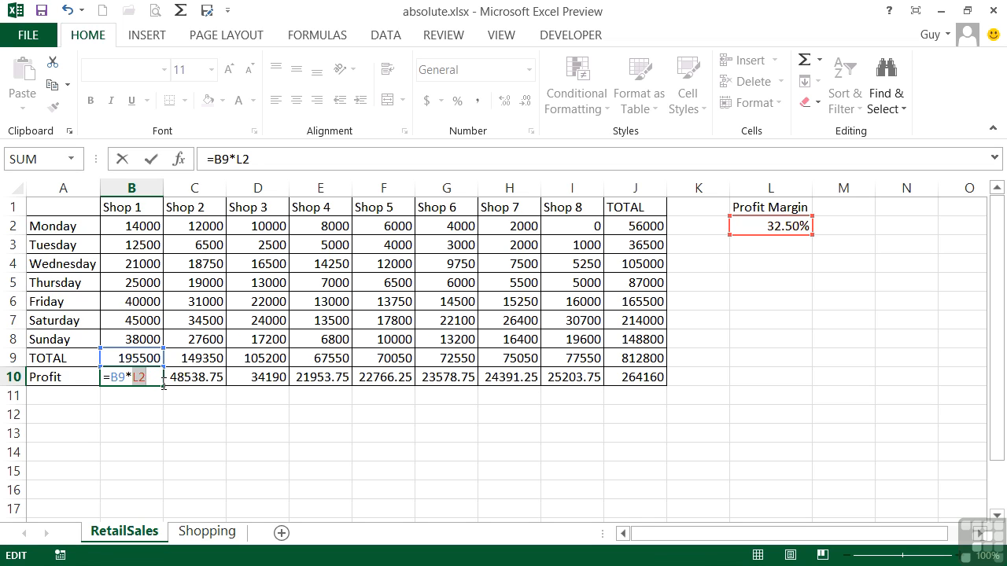
{"action": "key", "text": "F4"}
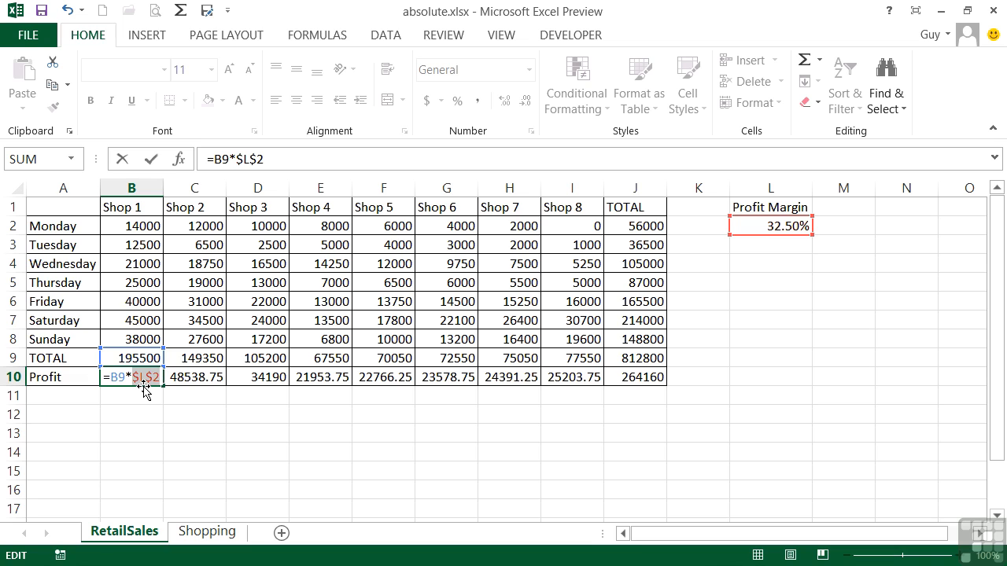
{"action": "key", "text": "Tab"}
{"action": "left_click", "coordinate": [151, 379]}
{"action": "left_click_drag", "start_coordinate": [163, 385], "coordinate": [662, 378]}
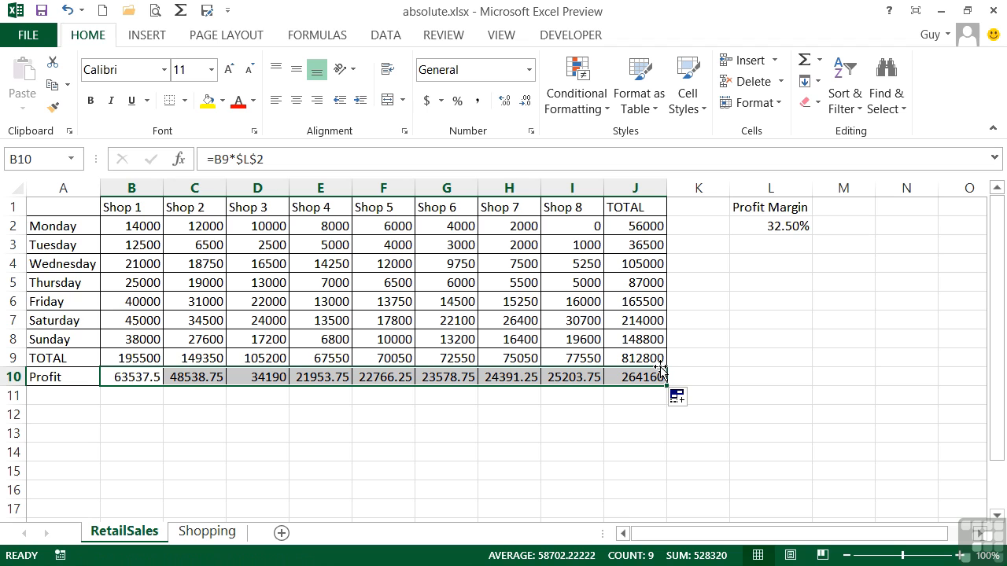
- Switch to the Shopping sheet and examine Bread's Qty, Price, Sub Total and Grand Total cells
{"action": "left_click", "coordinate": [203, 535]}
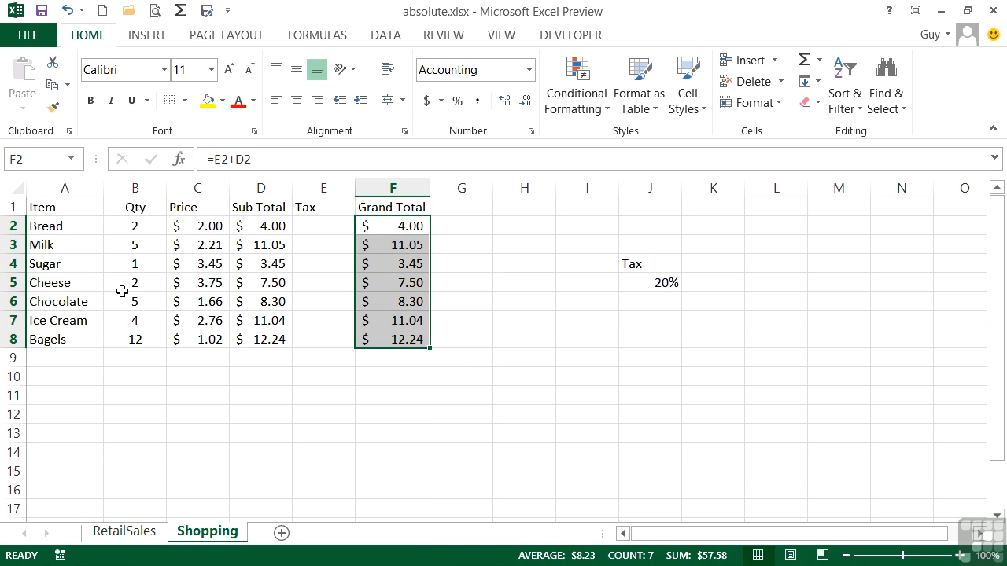
{"action": "left_click", "coordinate": [126, 226]}
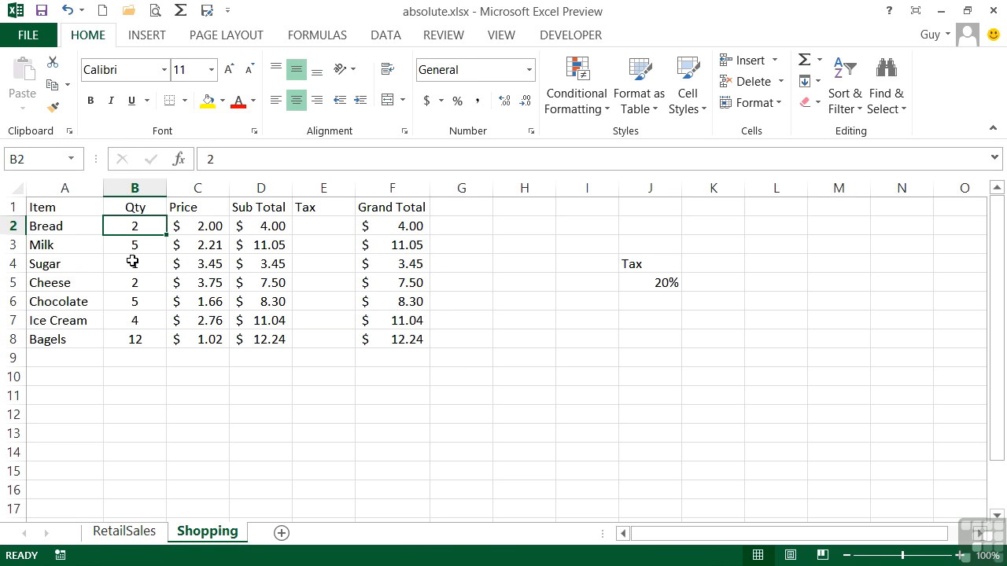
{"action": "left_click", "coordinate": [199, 228]}
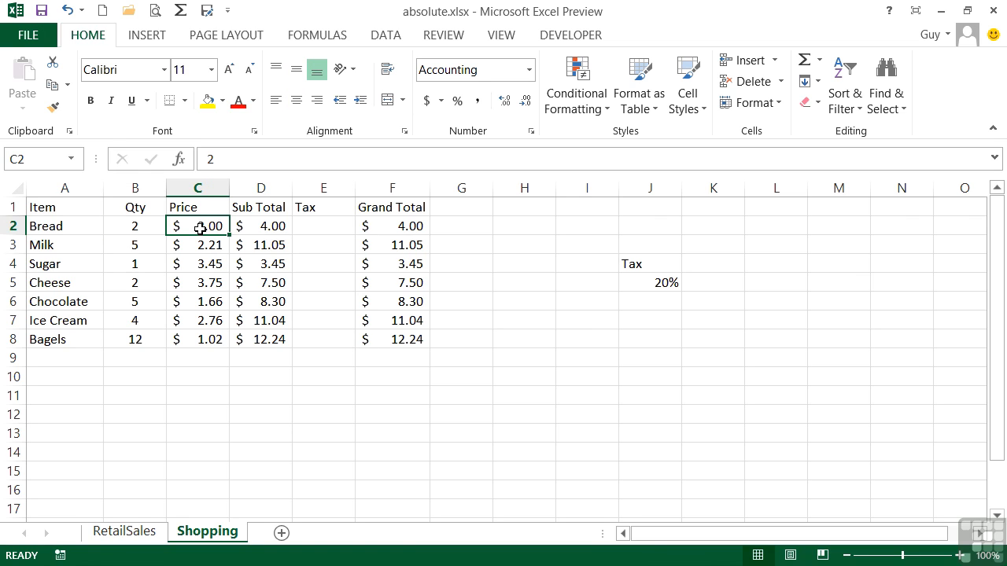
{"action": "left_click", "coordinate": [262, 225]}
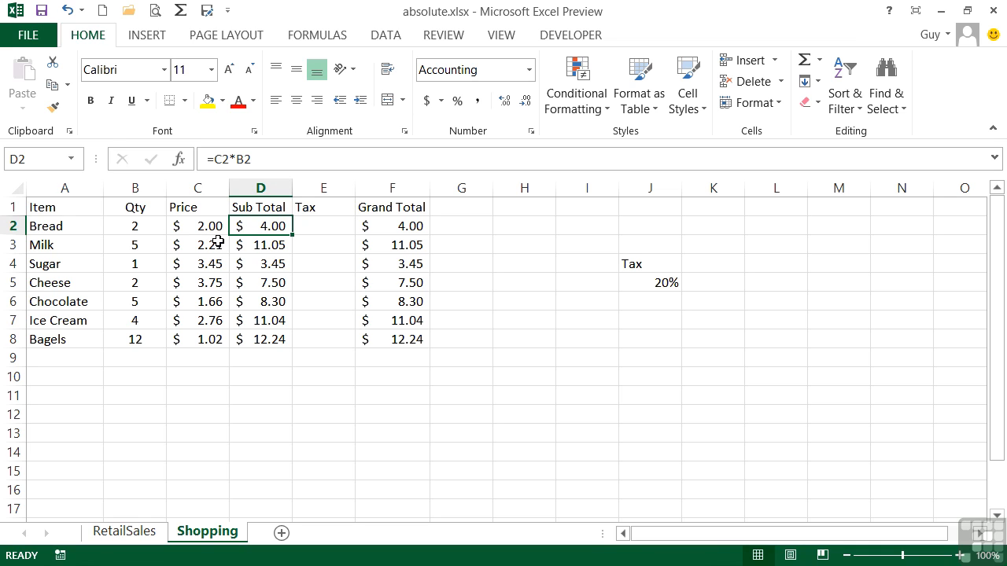
{"action": "left_click", "coordinate": [405, 228]}
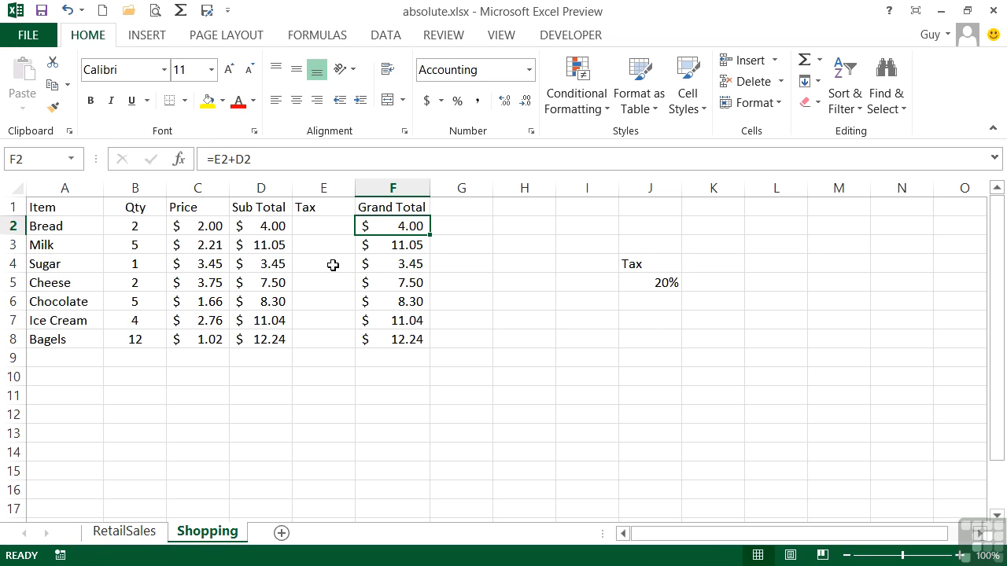
- Calculate the tax for Bread in E2 with =D2*J5, multiplying the subtotal by the tax rate
{"action": "left_click", "coordinate": [330, 230]}
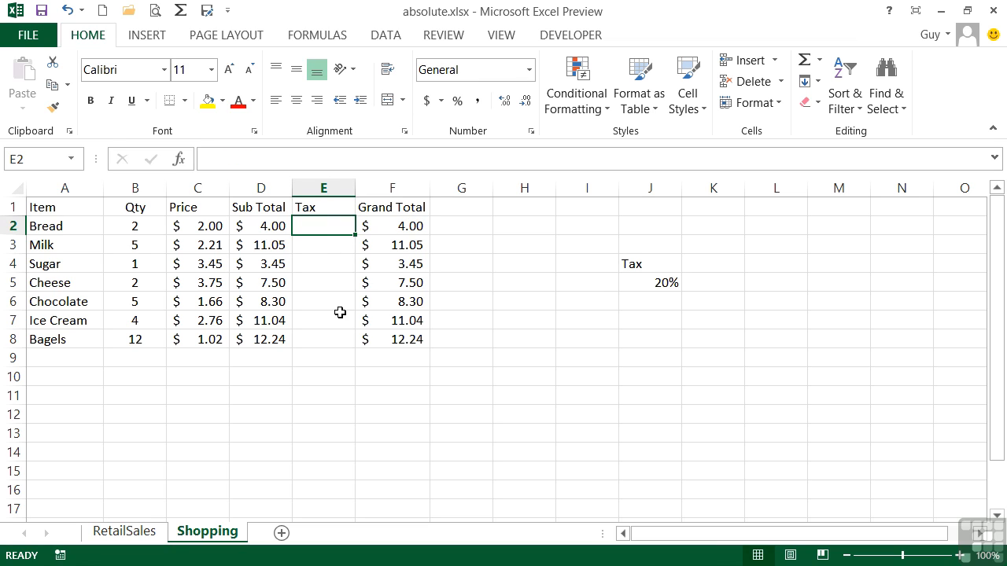
{"action": "type", "text": "="}
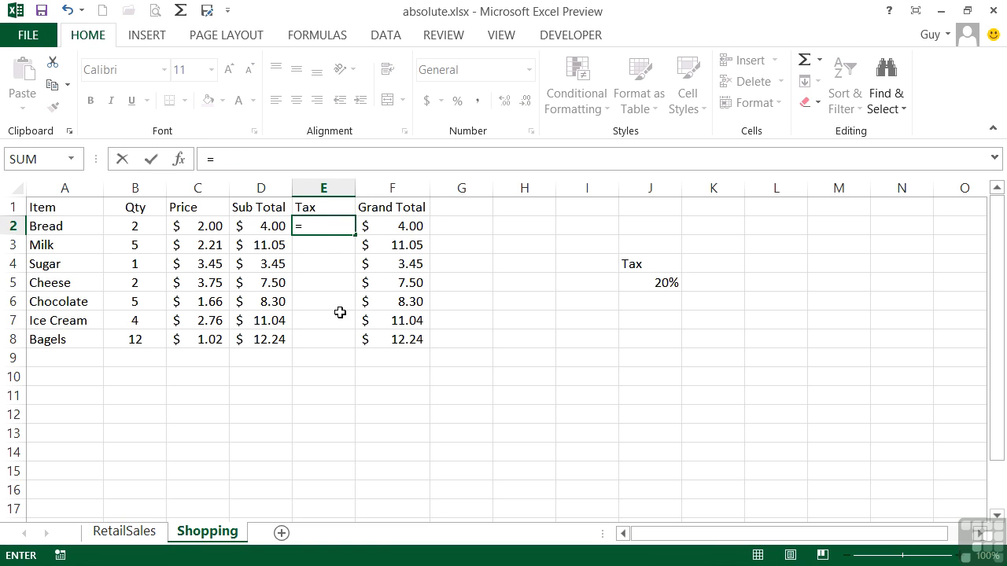
{"action": "key", "text": "Left"}
{"action": "type", "text": "*"}
{"action": "left_click", "coordinate": [659, 280]}
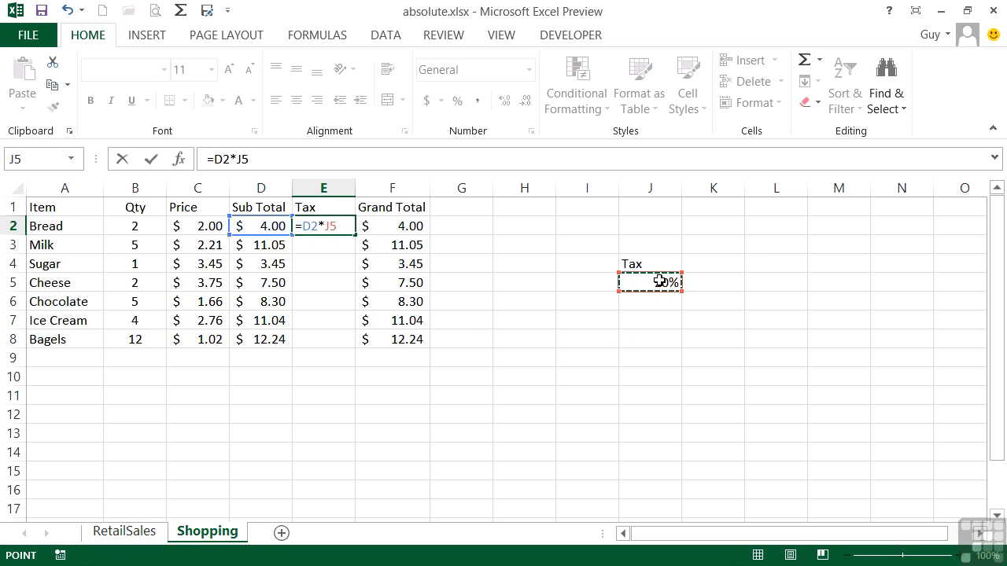
{"action": "key", "text": "Return"}
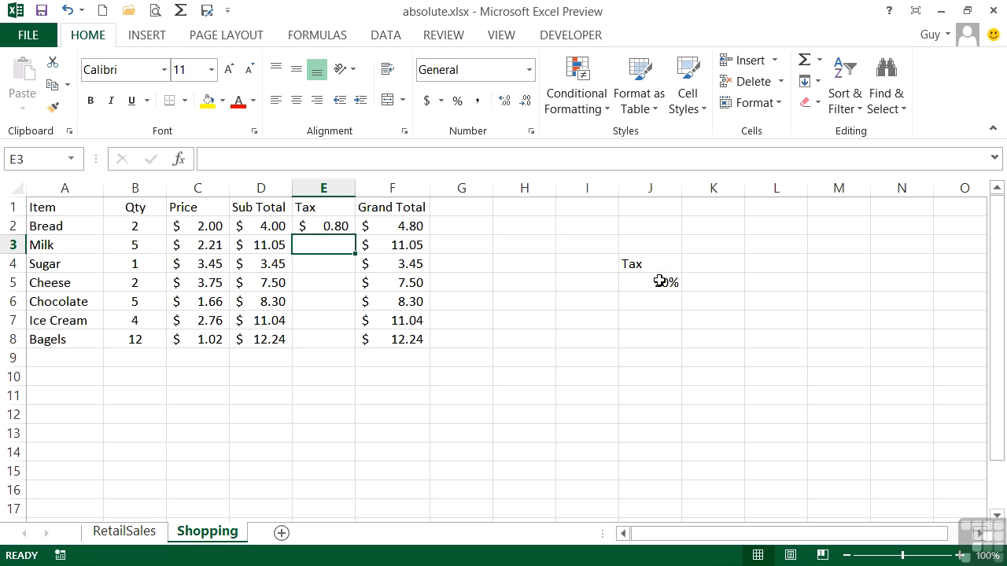
- Fill Bread's tax formula =D2*J5 down to E8 and inspect the copied references from Milk to Ice Cream
{"action": "key", "text": "Up"}
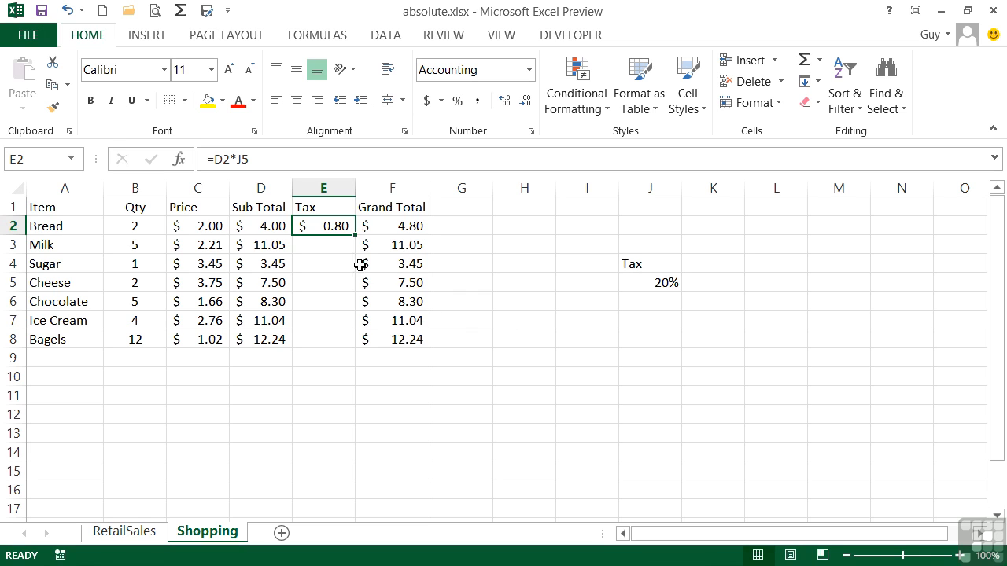
{"action": "double_click", "coordinate": [357, 234]}
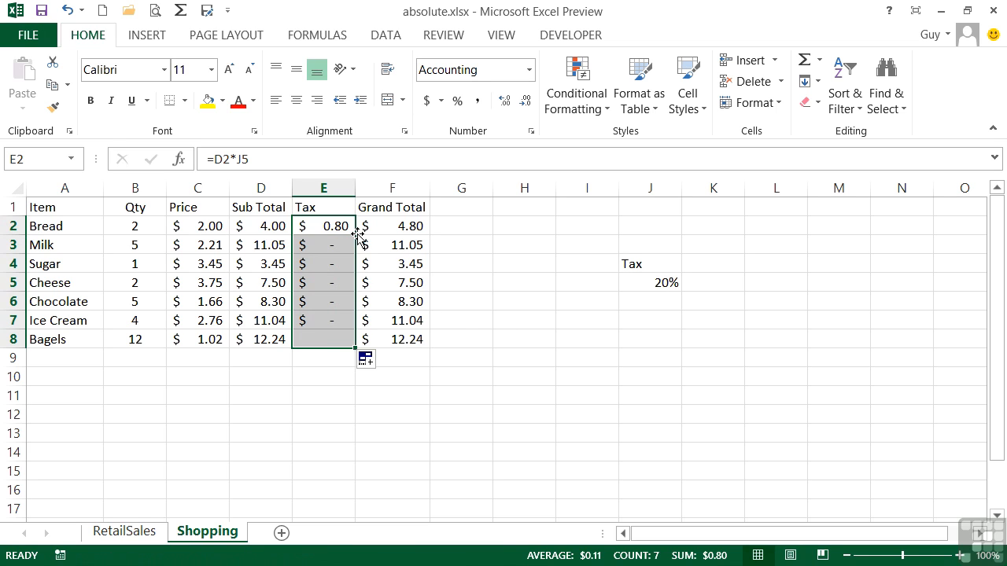
{"action": "left_click", "coordinate": [339, 241]}
{"action": "left_click", "coordinate": [324, 266]}
{"action": "left_click", "coordinate": [324, 283]}
{"action": "left_click", "coordinate": [324, 302]}
{"action": "left_click", "coordinate": [324, 320]}
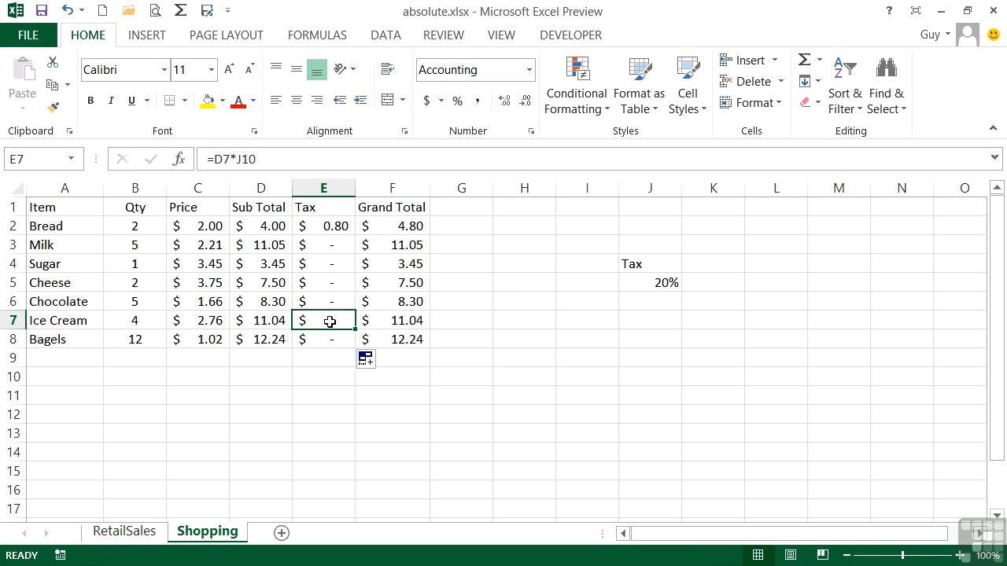
{"action": "double_click", "coordinate": [330, 320]}
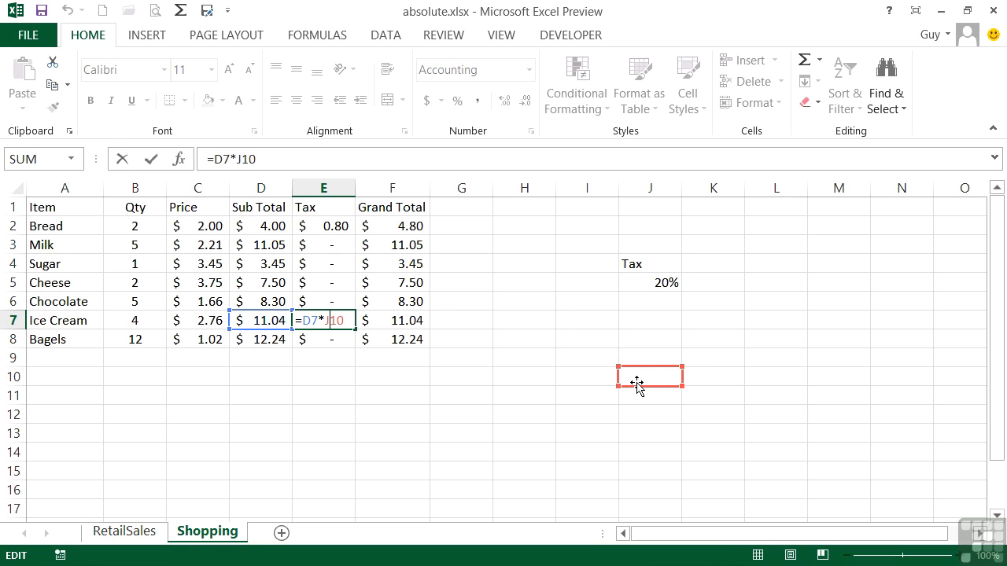
{"action": "key", "text": "ctrl+Return"}
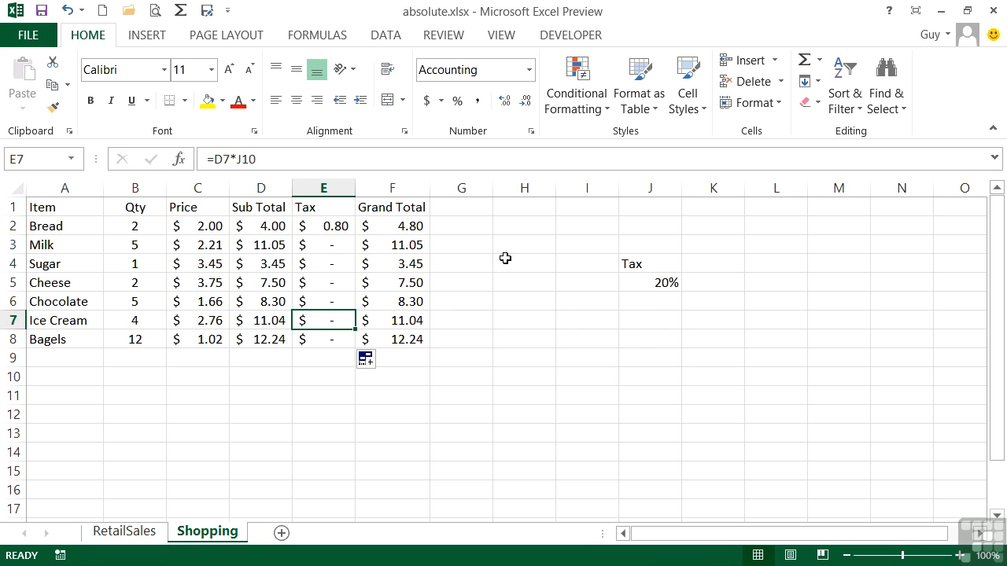
- Make the tax rate reference in Bread's E2 formula absolute, so that it reads =D2*$J$5
{"action": "left_click", "coordinate": [328, 226]}
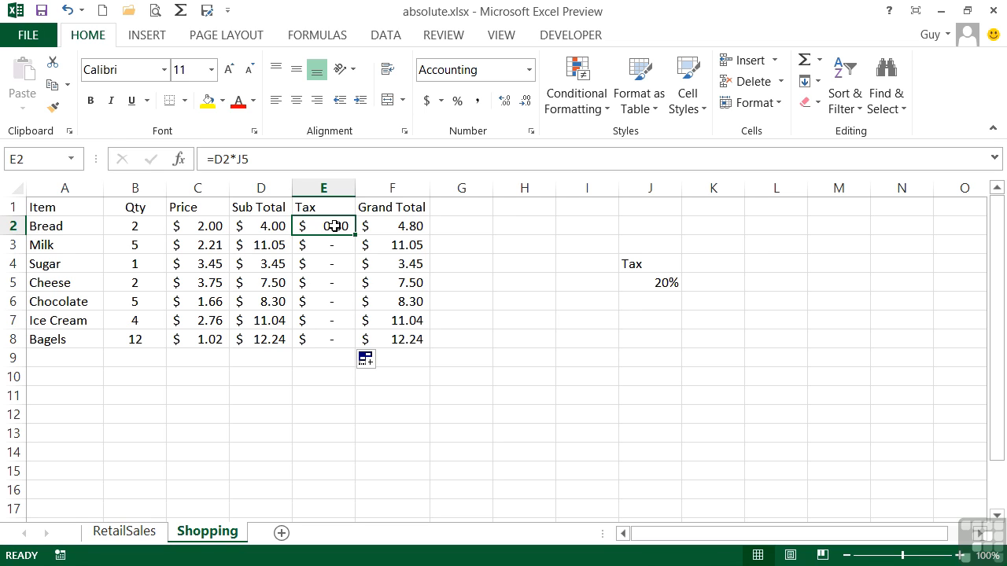
{"action": "double_click", "coordinate": [335, 227]}
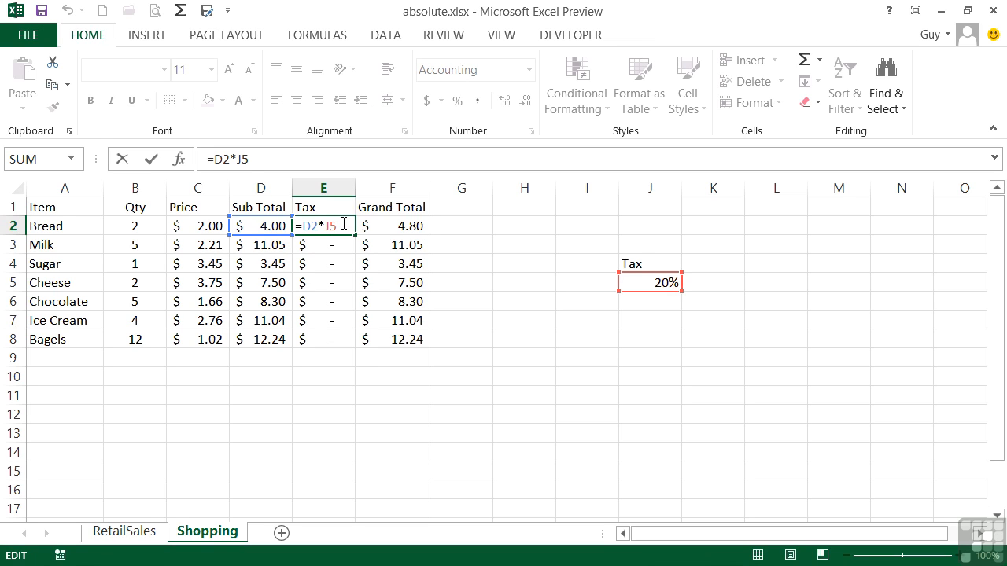
{"action": "key", "text": "F4"}
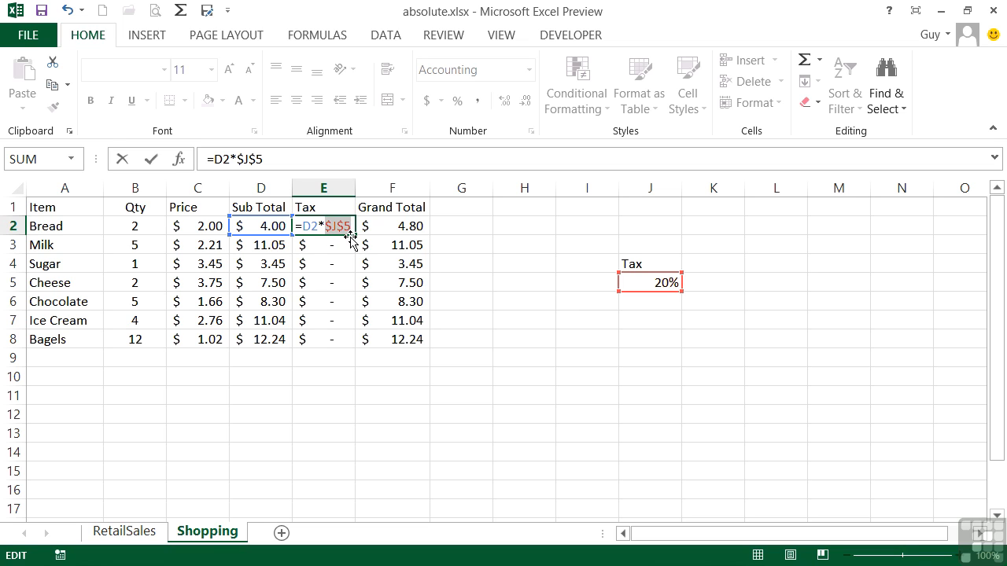
{"action": "key", "text": "Return"}
- Refill the E2 tax formula down to E8 and check the copied formulas for Milk, Sugar and Cheese
{"action": "left_click", "coordinate": [337, 230]}
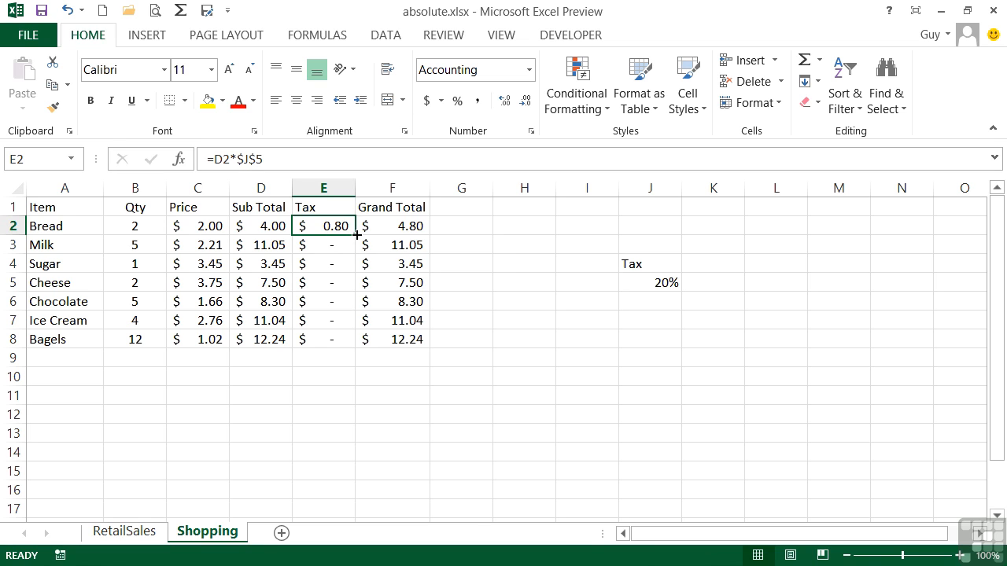
{"action": "double_click", "coordinate": [356, 235]}
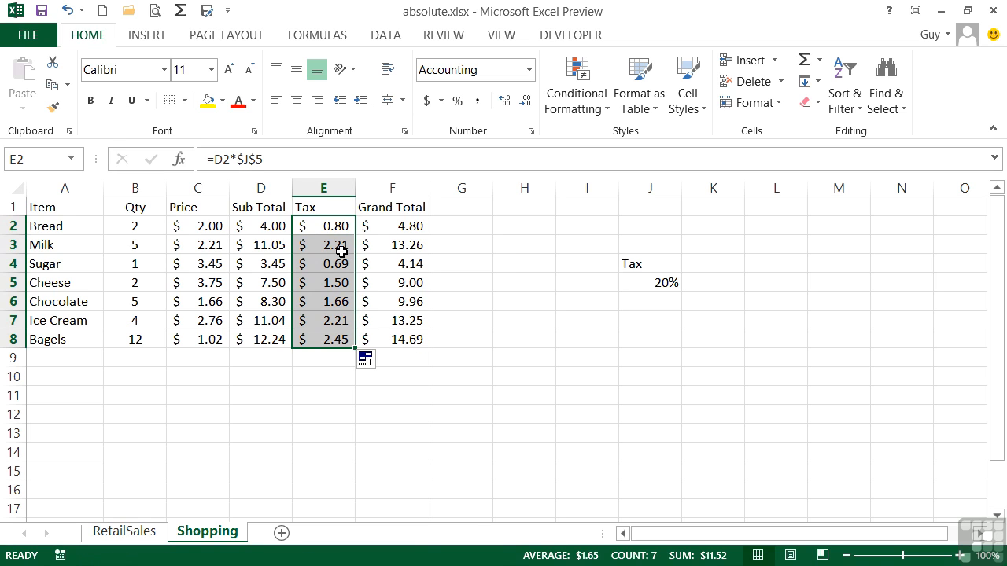
{"action": "left_click", "coordinate": [338, 246]}
{"action": "left_click", "coordinate": [338, 265]}
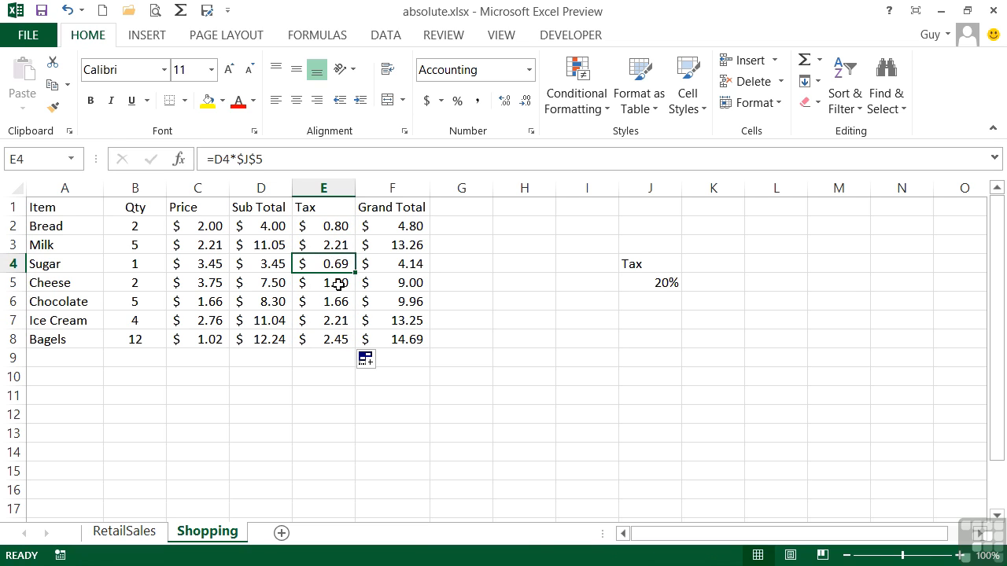
{"action": "left_click", "coordinate": [338, 283]}
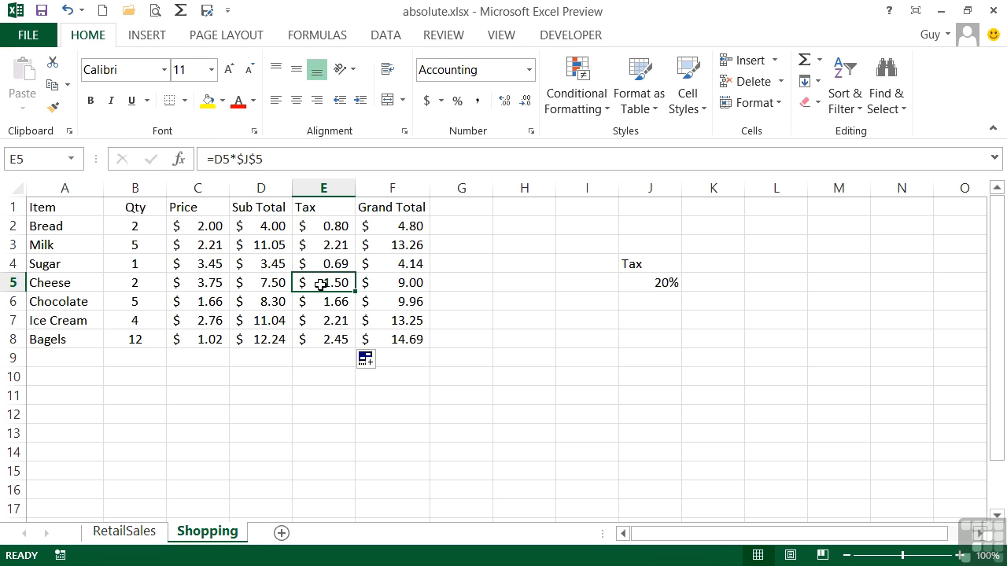
- Set the tax rate in J5 to 25%
{"action": "left_click", "coordinate": [656, 288]}
{"action": "double_click", "coordinate": [668, 283]}
{"action": "key", "text": "BackSpace"}
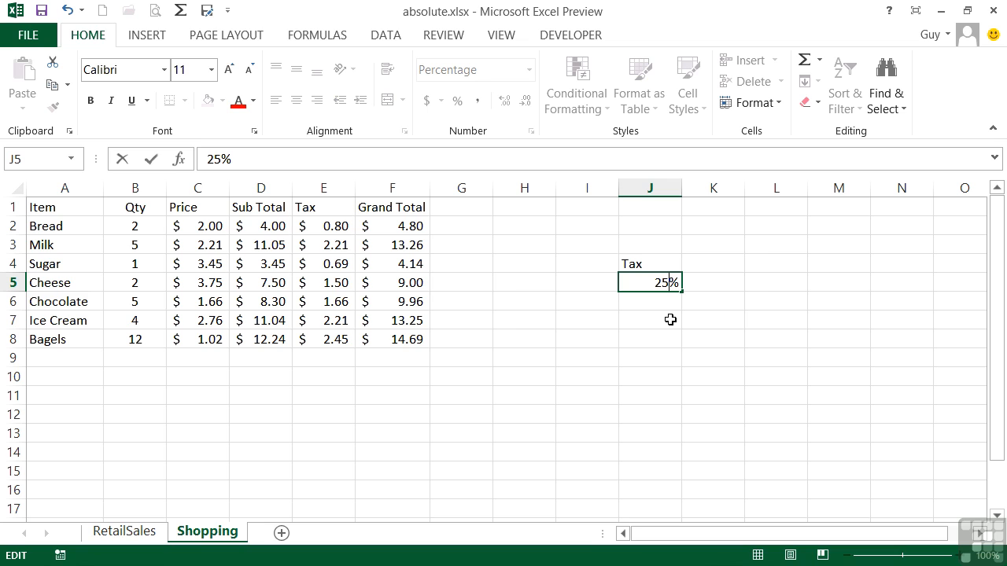
{"action": "key", "text": "Return"}
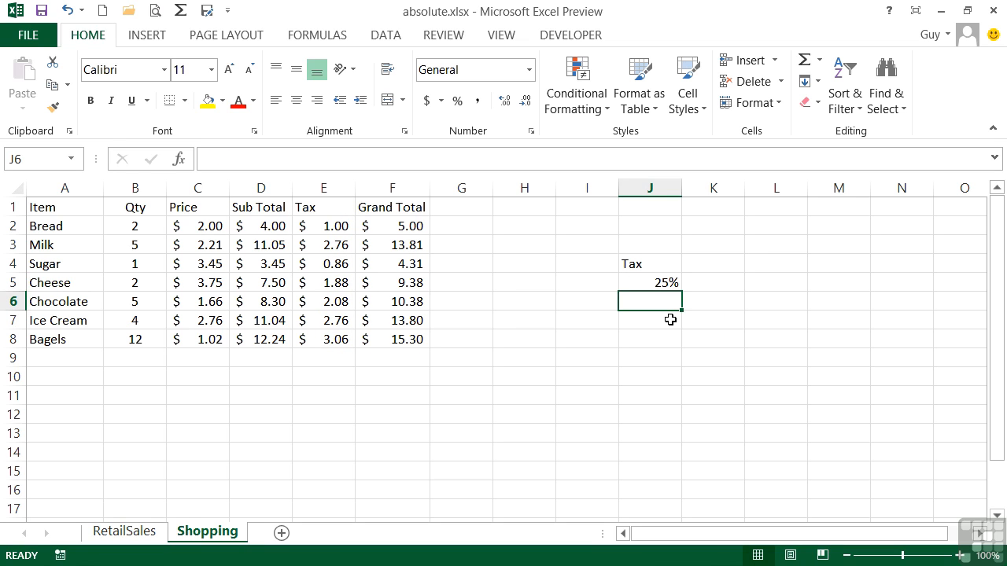